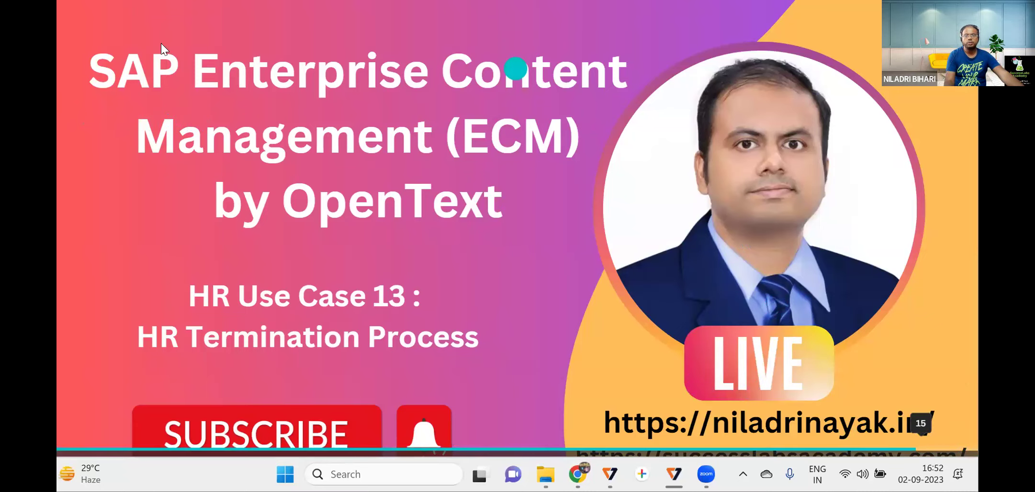
- Shrink the full-screen slide, then close it to return to the Notion HR use-case list
{"action": "left_click", "coordinate": [509, 17]}
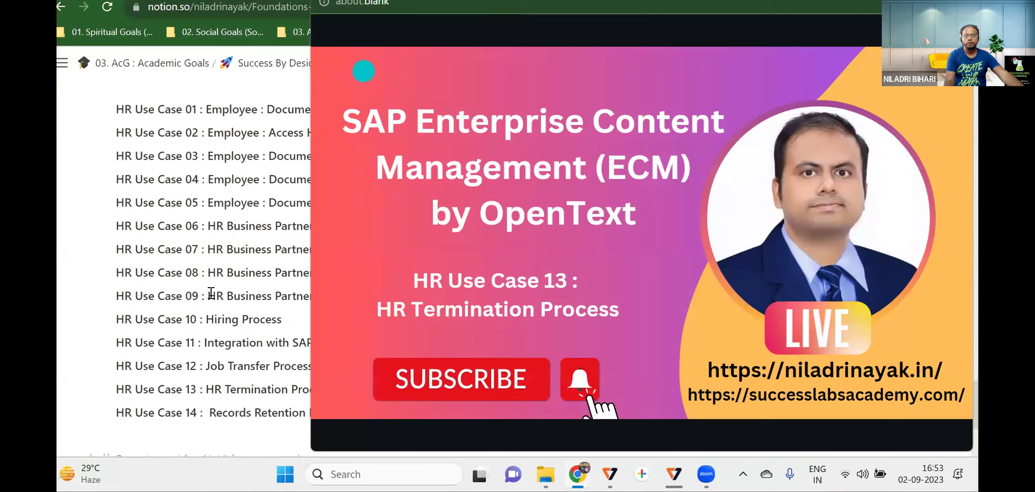
{"action": "left_click", "coordinate": [227, 389]}
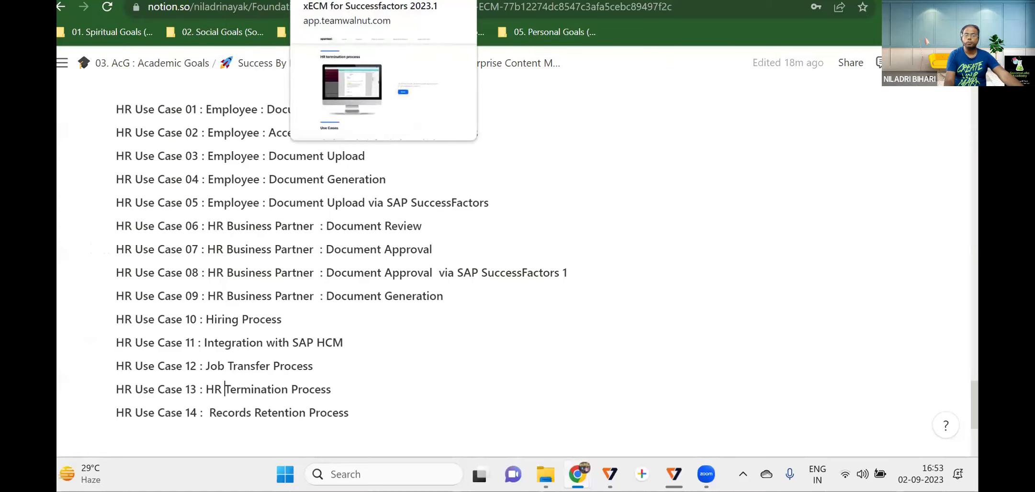
- Start the HR termination click-tour, log in as the HR business partner, and dismiss the guide popup
{"action": "left_click", "coordinate": [345, 1]}
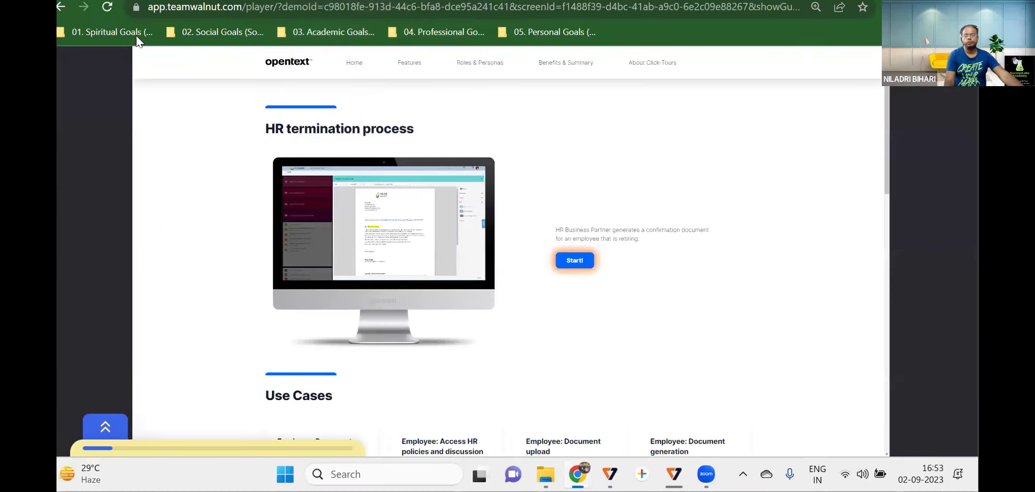
{"action": "left_click", "coordinate": [577, 259]}
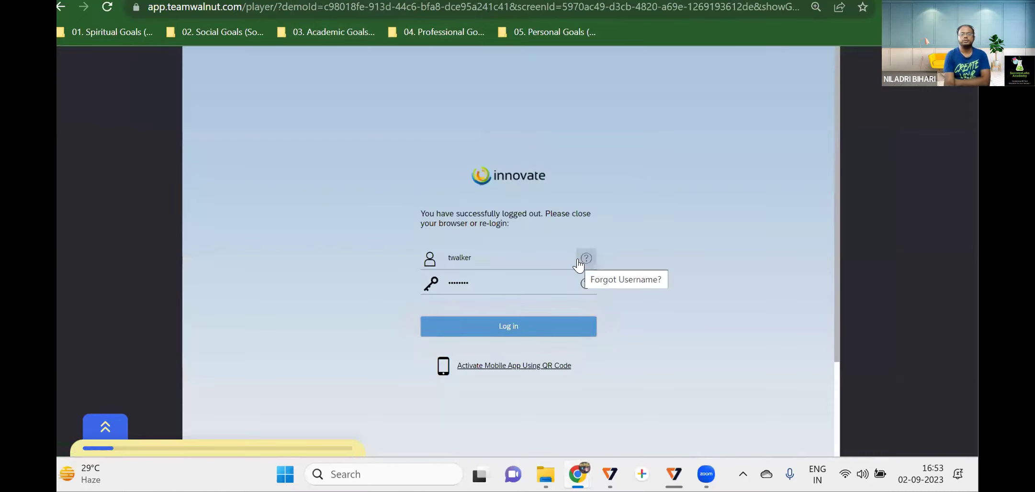
{"action": "left_click", "coordinate": [511, 329]}
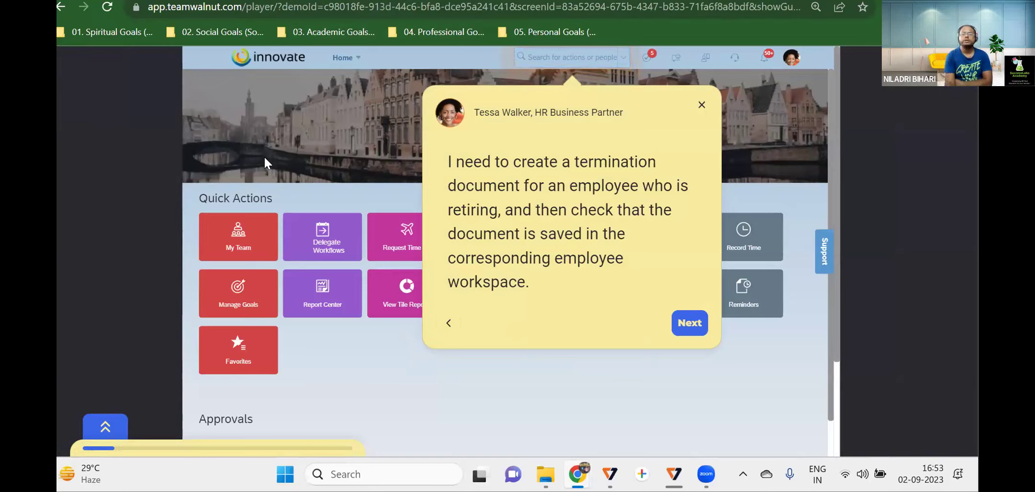
{"action": "left_click", "coordinate": [694, 325]}
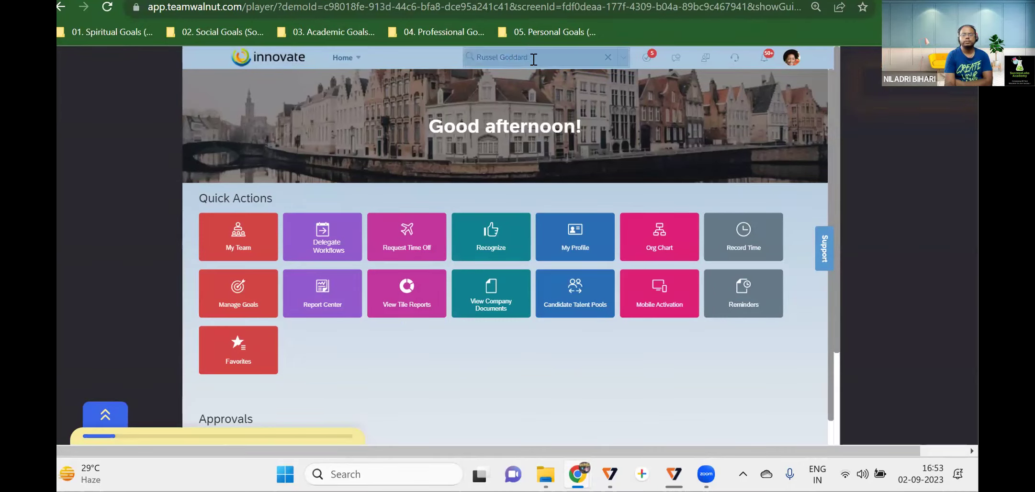
- Scroll around the innovate home page to survey its content
{"action": "scroll", "coordinate": [541, 191], "scroll_direction": "down", "scroll_amount": 3}
{"action": "scroll", "coordinate": [524, 178], "scroll_direction": "up", "scroll_amount": 3}
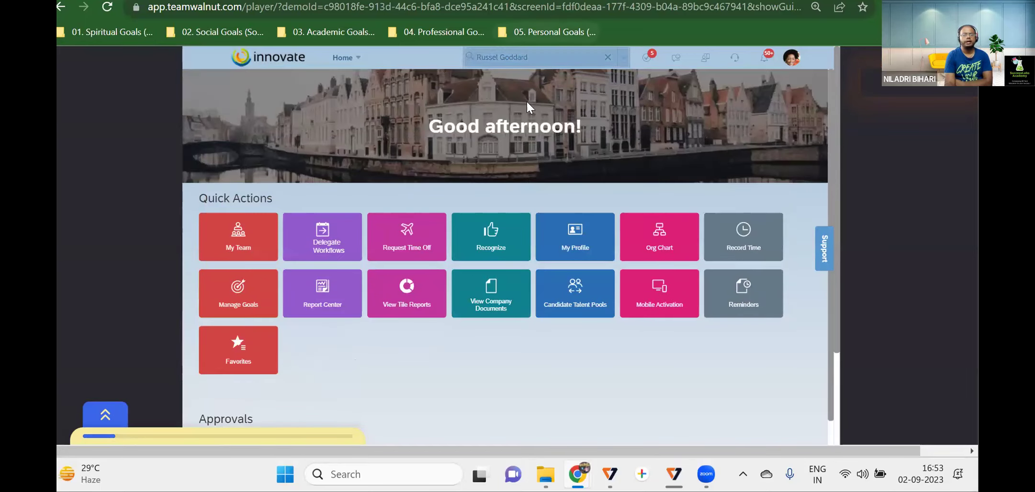
{"action": "scroll", "coordinate": [608, 444], "scroll_direction": "right", "scroll_amount": 2}
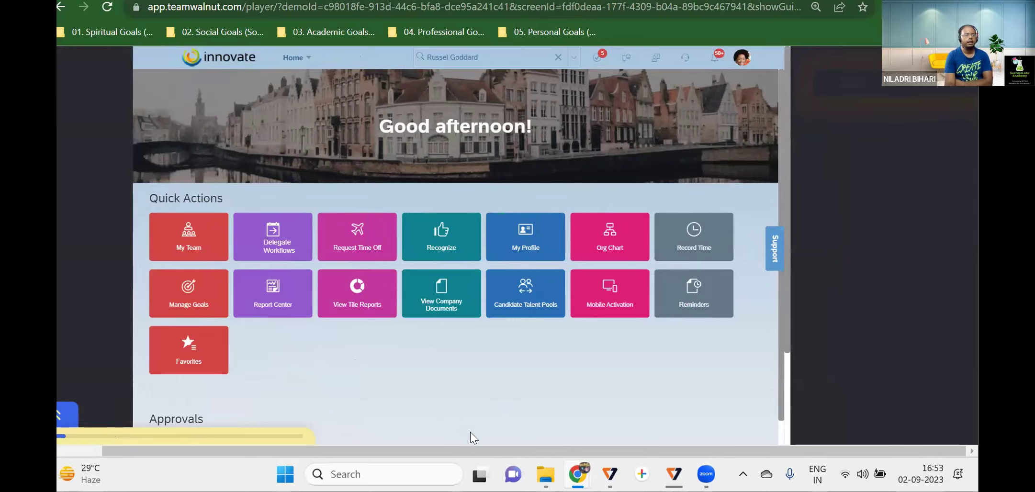
{"action": "scroll", "coordinate": [780, 357], "scroll_direction": "down", "scroll_amount": 1}
{"action": "left_click_drag", "start_coordinate": [780, 356], "coordinate": [776, 443]}
{"action": "scroll", "coordinate": [608, 208], "scroll_direction": "up", "scroll_amount": 3}
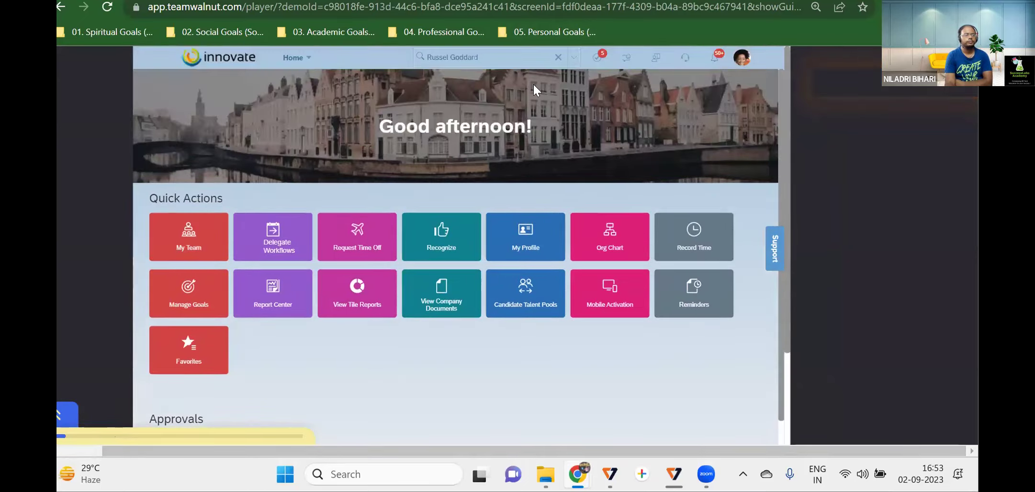
- Highlight the retiring employee's surname in the top search box and scroll to his result card
{"action": "double_click", "coordinate": [465, 57]}
{"action": "left_click", "coordinate": [466, 57]}
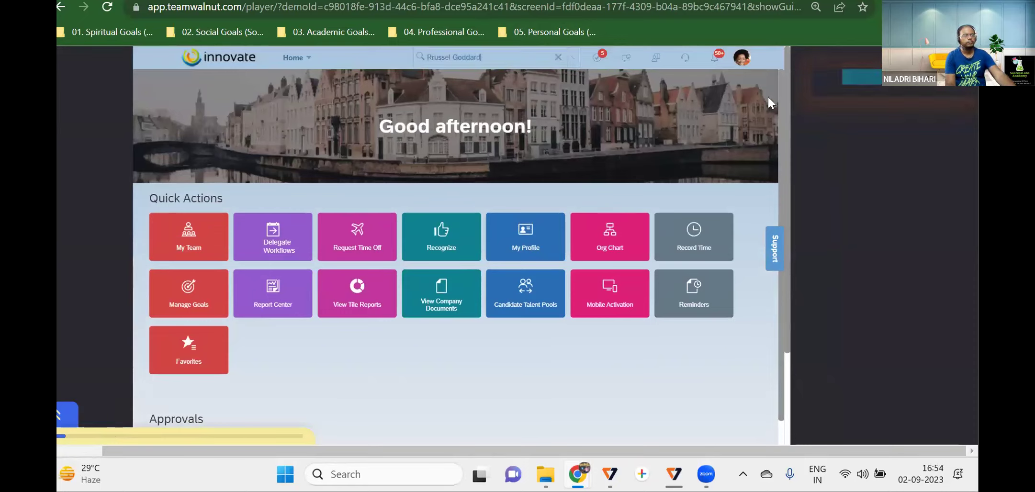
{"action": "scroll", "coordinate": [793, 342], "scroll_direction": "down", "scroll_amount": 5}
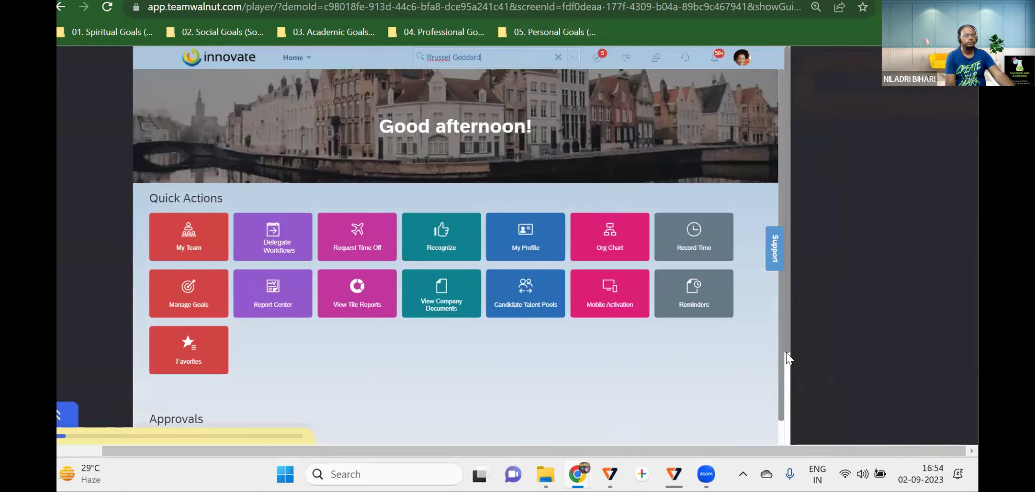
{"action": "scroll", "coordinate": [795, 413], "scroll_direction": "up", "scroll_amount": 5}
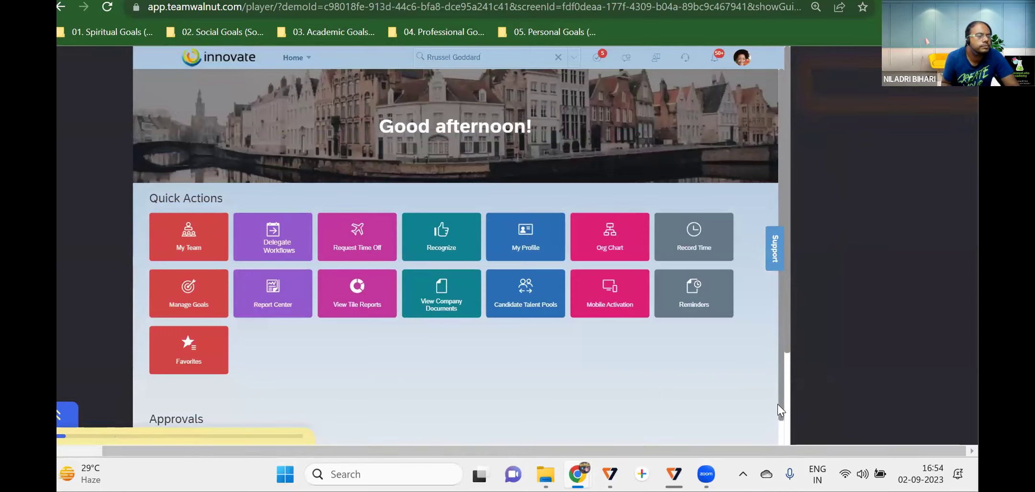
{"action": "scroll", "coordinate": [777, 421], "scroll_direction": "down", "scroll_amount": 3}
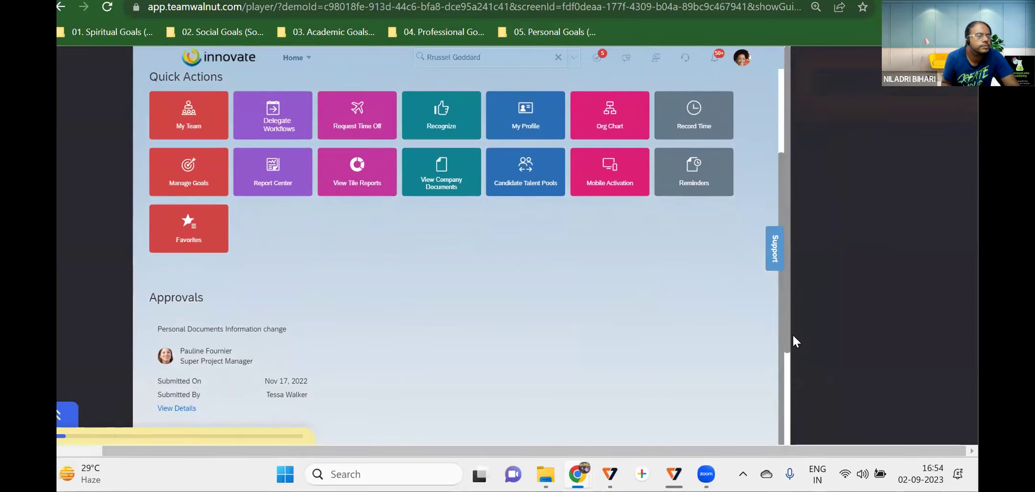
{"action": "scroll", "coordinate": [789, 338], "scroll_direction": "down", "scroll_amount": 3}
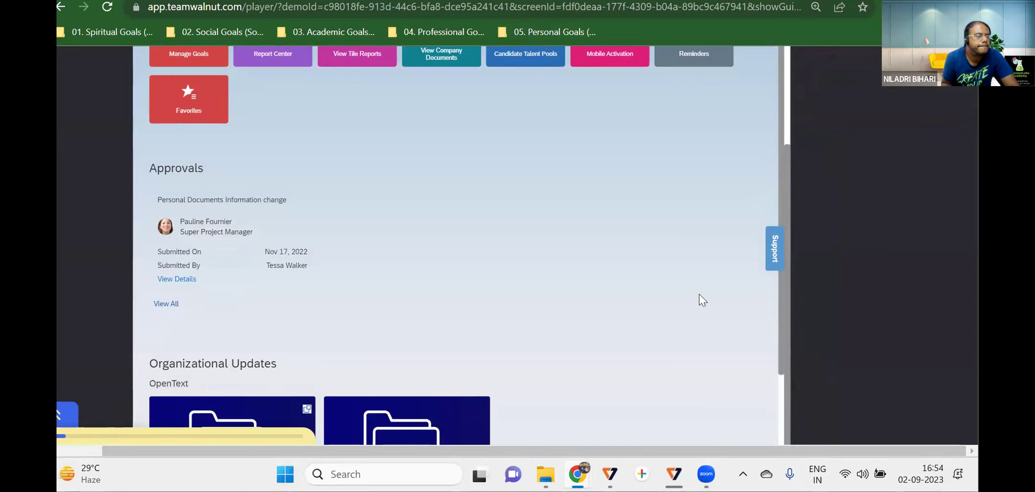
{"action": "scroll", "coordinate": [697, 298], "scroll_direction": "up", "scroll_amount": 3}
{"action": "scroll", "coordinate": [686, 298], "scroll_direction": "down", "scroll_amount": 5}
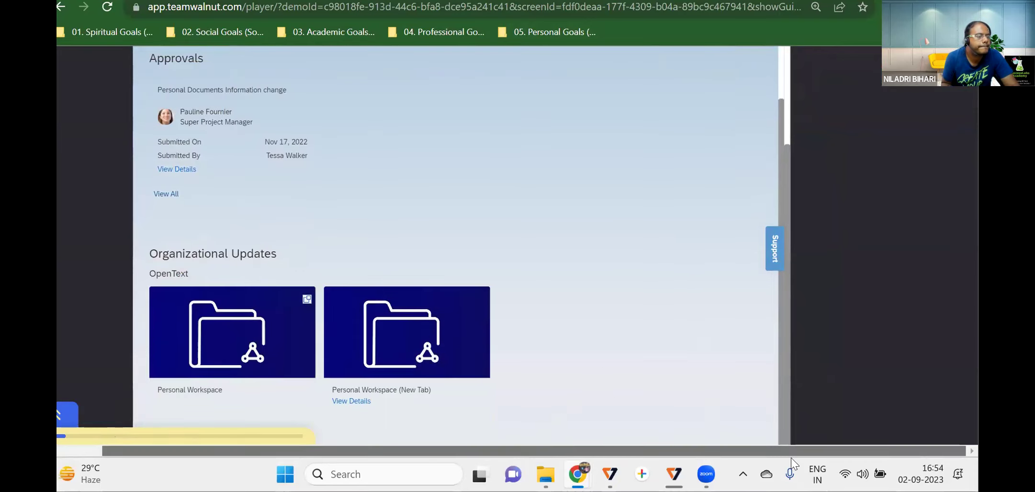
{"action": "scroll", "coordinate": [629, 266], "scroll_direction": "up", "scroll_amount": 6}
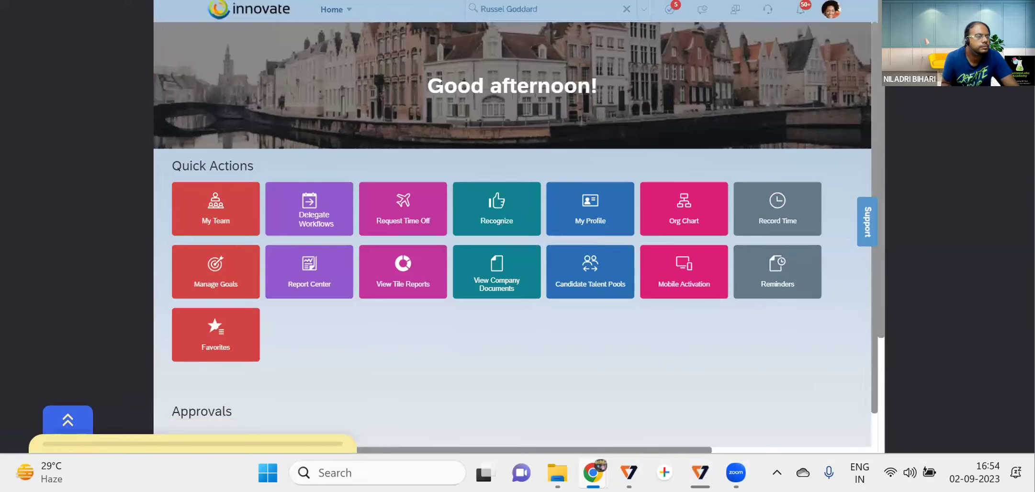
- Open the retiring employee's Employee Files profile, scroll through every section, and return to the top
{"action": "left_click_drag", "start_coordinate": [646, 444], "coordinate": [812, 446]}
{"action": "left_click", "coordinate": [755, 61]}
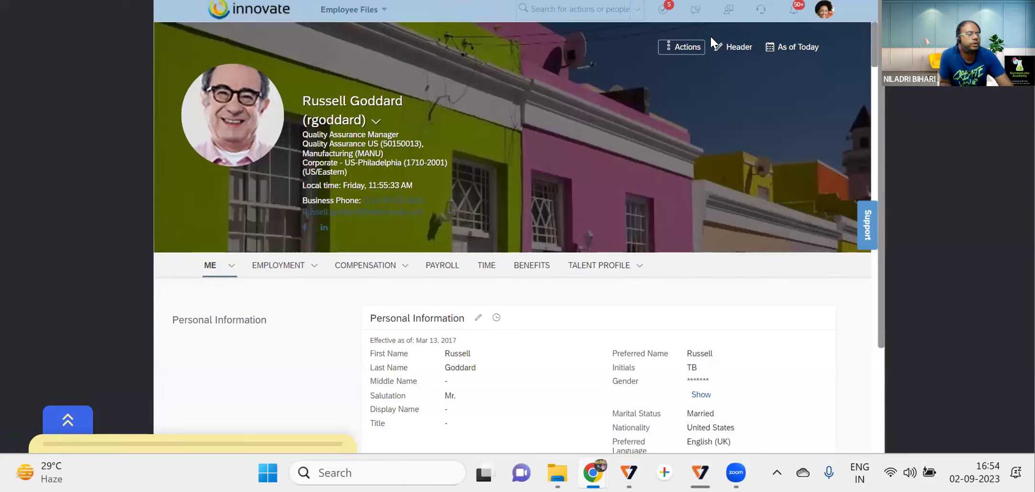
{"action": "scroll", "coordinate": [684, 261], "scroll_direction": "down", "scroll_amount": 1}
{"action": "scroll", "coordinate": [684, 262], "scroll_direction": "down", "scroll_amount": 15}
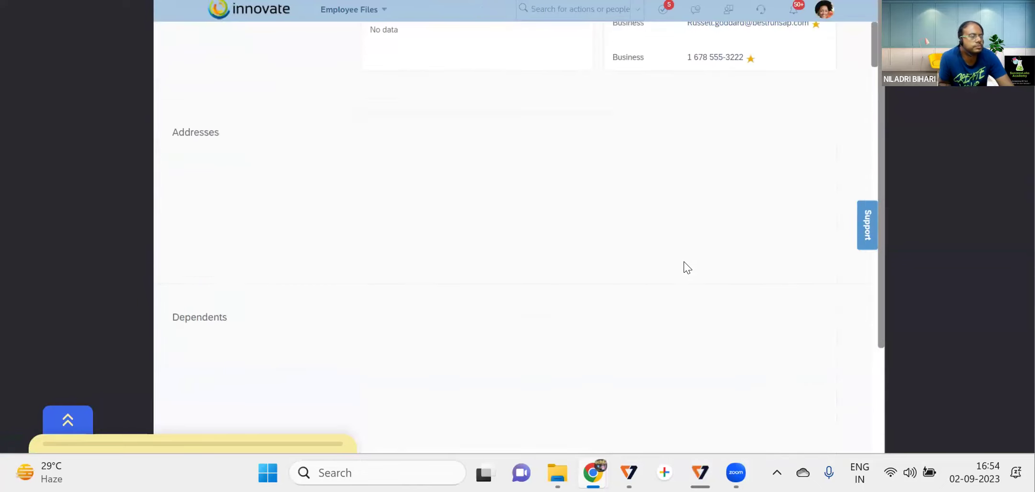
{"action": "scroll", "coordinate": [684, 261], "scroll_direction": "down", "scroll_amount": 10}
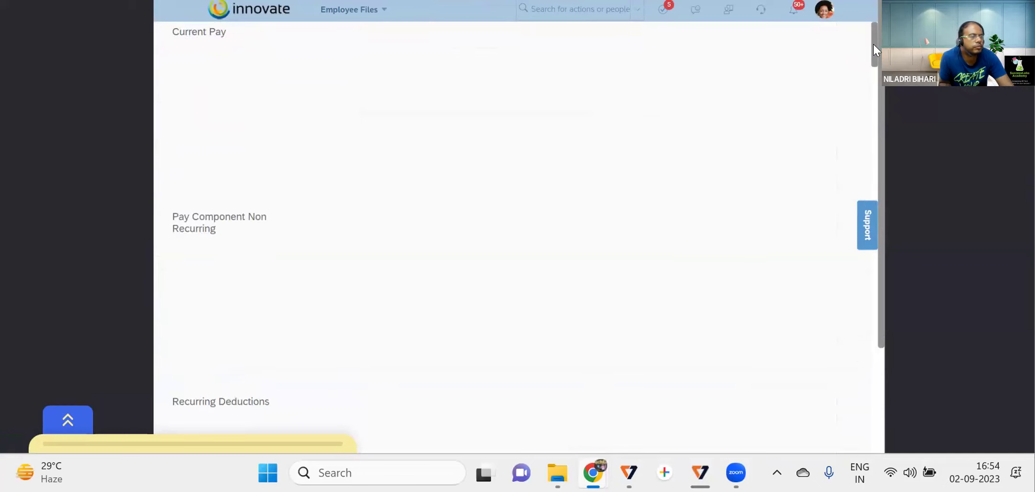
{"action": "left_click_drag", "start_coordinate": [874, 44], "coordinate": [865, 443]}
{"action": "scroll", "coordinate": [865, 443], "scroll_direction": "down", "scroll_amount": 3}
{"action": "scroll", "coordinate": [868, 461], "scroll_direction": "up", "scroll_amount": 3}
{"action": "scroll", "coordinate": [787, 124], "scroll_direction": "up", "scroll_amount": 10}
{"action": "scroll", "coordinate": [744, 167], "scroll_direction": "up", "scroll_amount": 15}
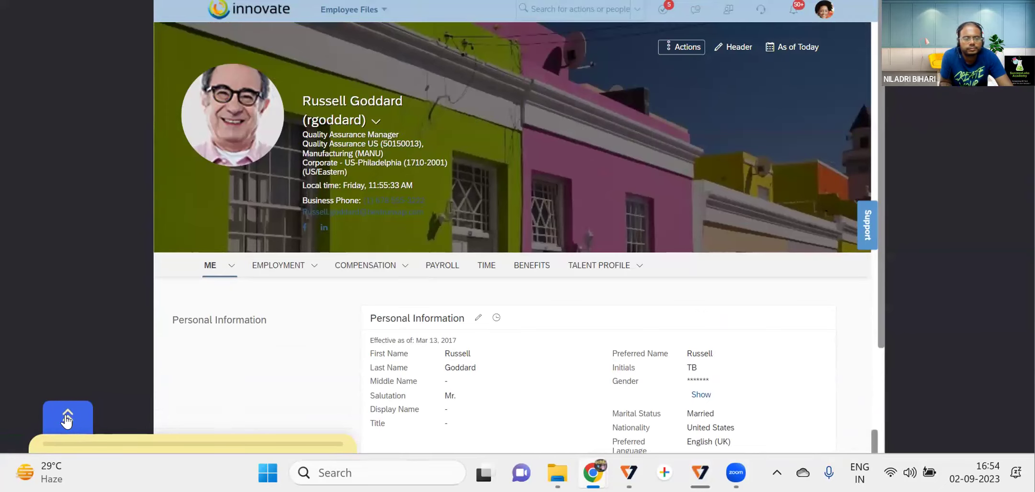
{"action": "left_click", "coordinate": [67, 418]}
{"action": "scroll", "coordinate": [174, 347], "scroll_direction": "down", "scroll_amount": 10}
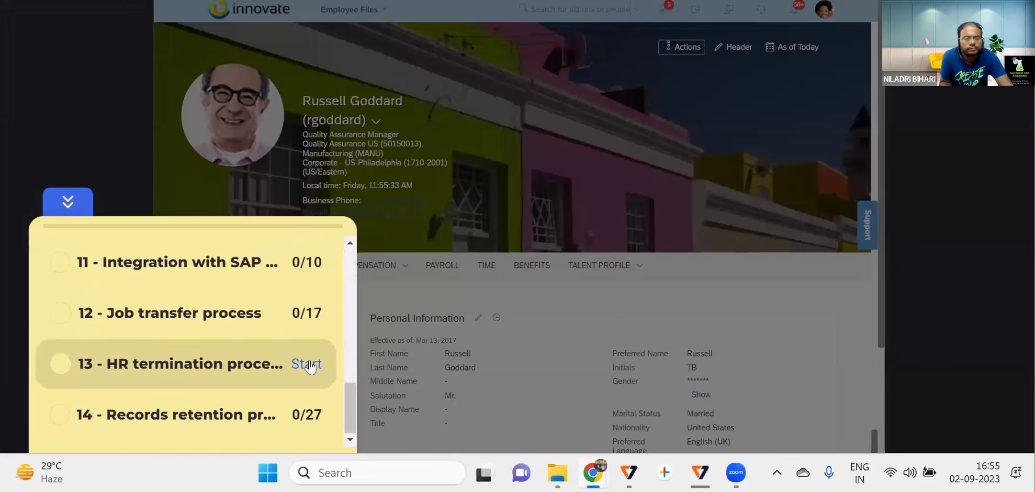
{"action": "left_click", "coordinate": [307, 365]}
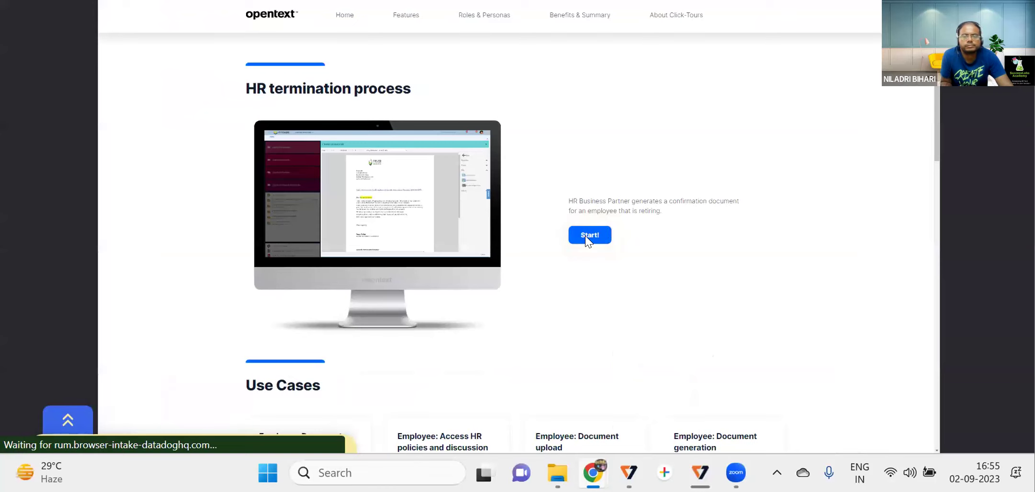
{"action": "left_click", "coordinate": [588, 237]}
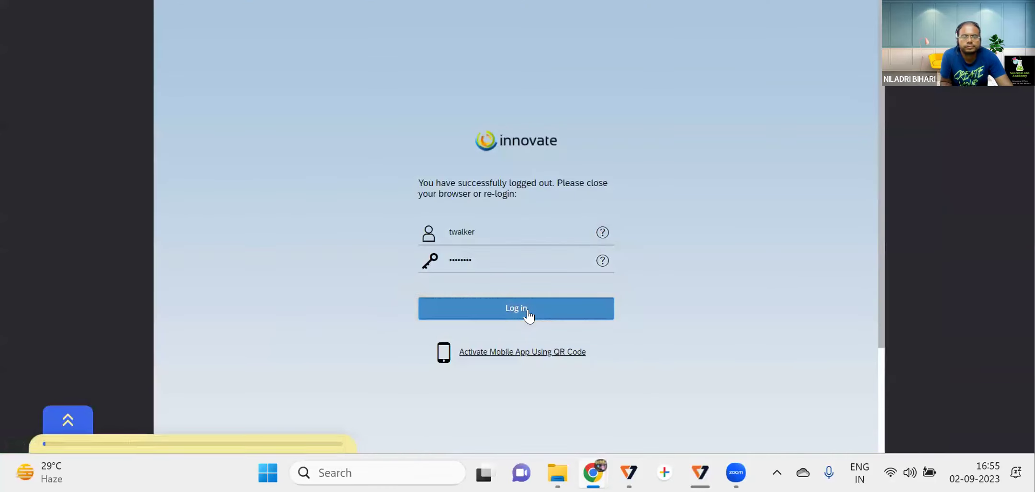
{"action": "left_click", "coordinate": [528, 313]}
{"action": "left_click", "coordinate": [718, 306]}
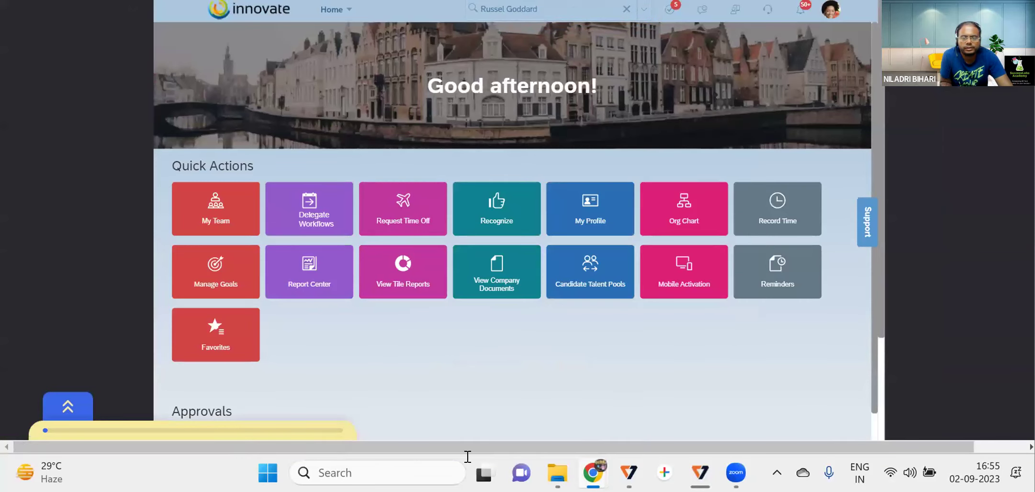
{"action": "scroll", "coordinate": [422, 386], "scroll_direction": "down", "scroll_amount": 2}
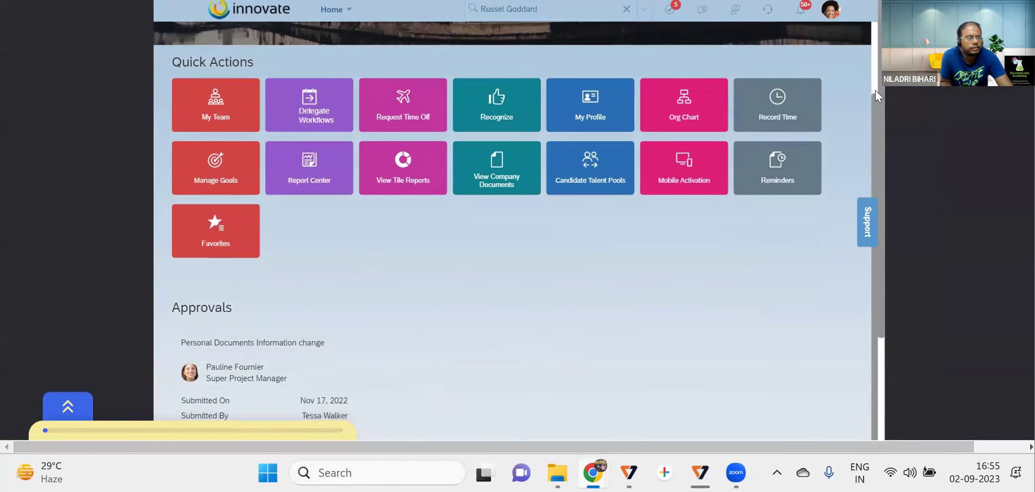
{"action": "scroll", "coordinate": [801, 239], "scroll_direction": "down", "scroll_amount": 1}
{"action": "scroll", "coordinate": [801, 238], "scroll_direction": "up", "scroll_amount": 3}
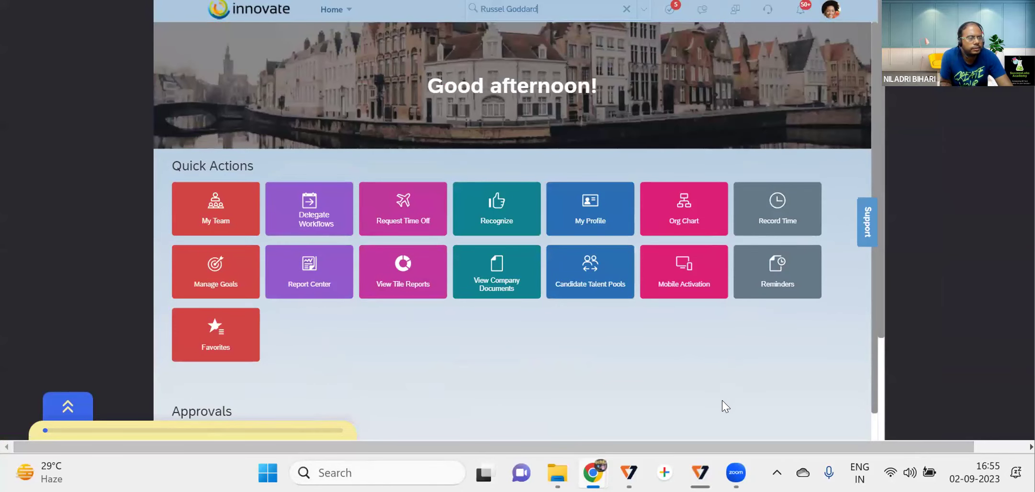
{"action": "left_click_drag", "start_coordinate": [714, 447], "coordinate": [765, 447]}
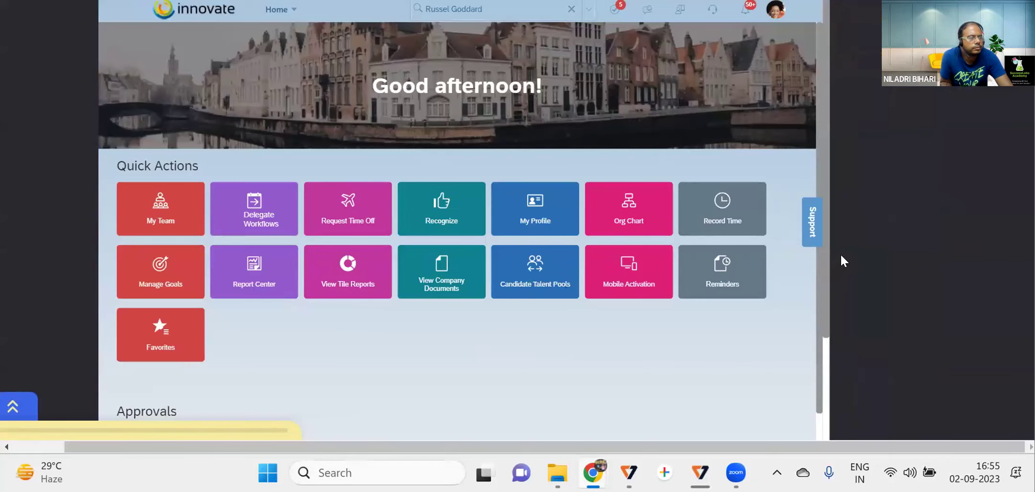
{"action": "scroll", "coordinate": [825, 280], "scroll_direction": "down", "scroll_amount": 3}
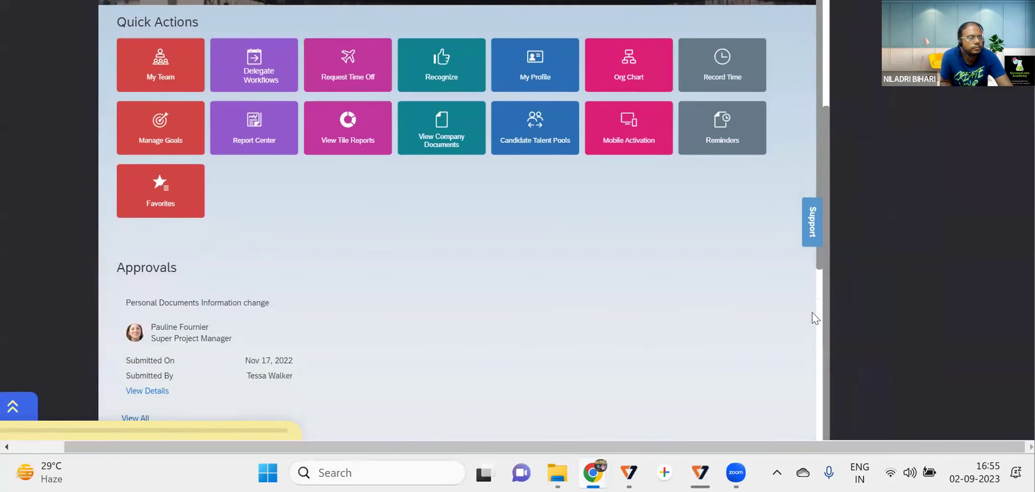
{"action": "left_click_drag", "start_coordinate": [816, 259], "coordinate": [823, 441]}
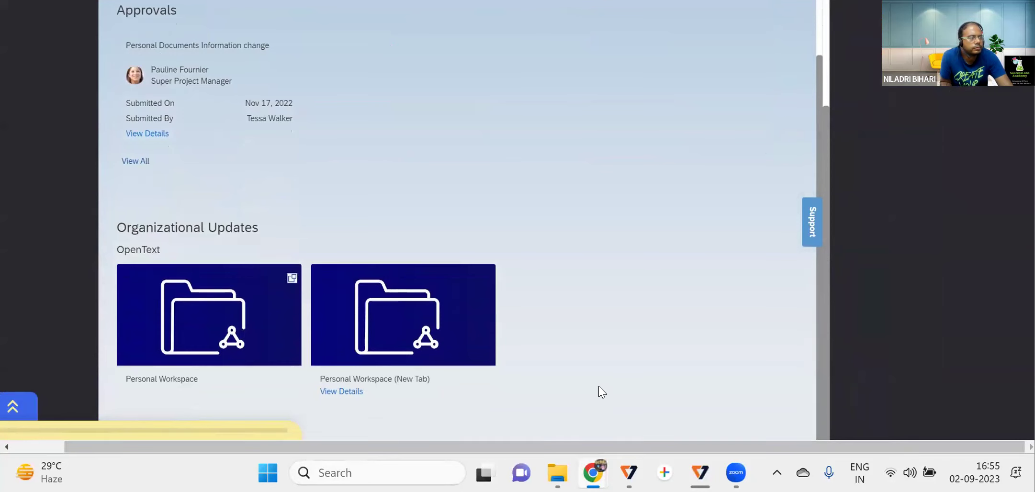
{"action": "scroll", "coordinate": [548, 270], "scroll_direction": "up", "scroll_amount": 8}
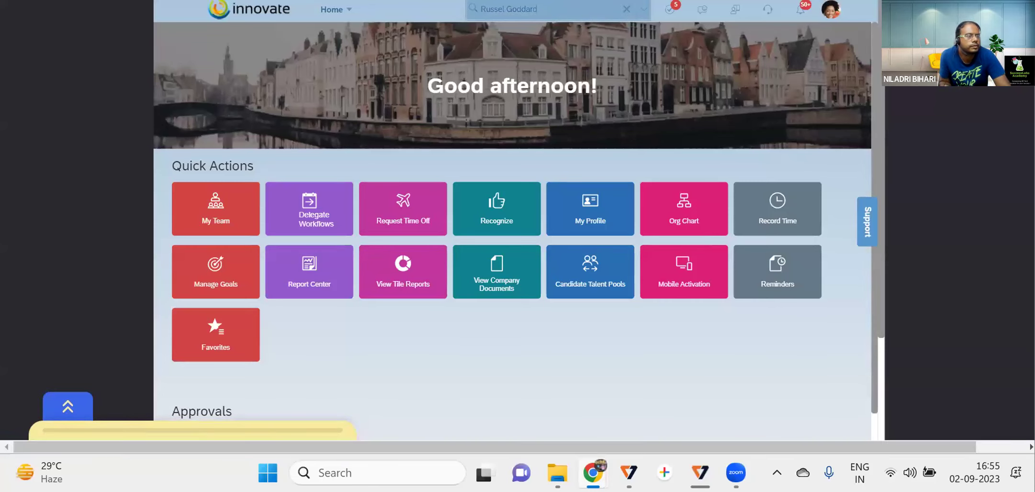
- Open the Quality Assurance Manager's Employee Files profile from the search results and scan its upper sections
{"action": "left_click_drag", "start_coordinate": [623, 449], "coordinate": [827, 446]}
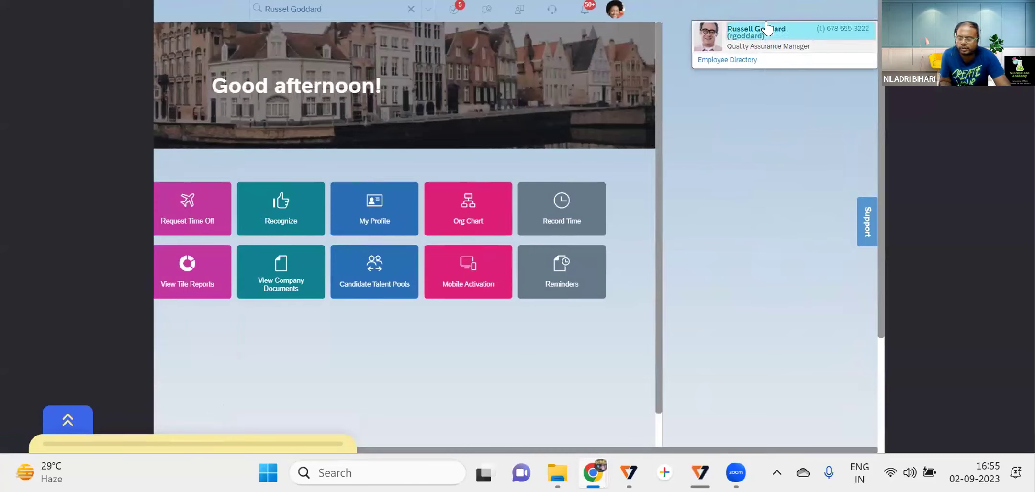
{"action": "left_click", "coordinate": [736, 62]}
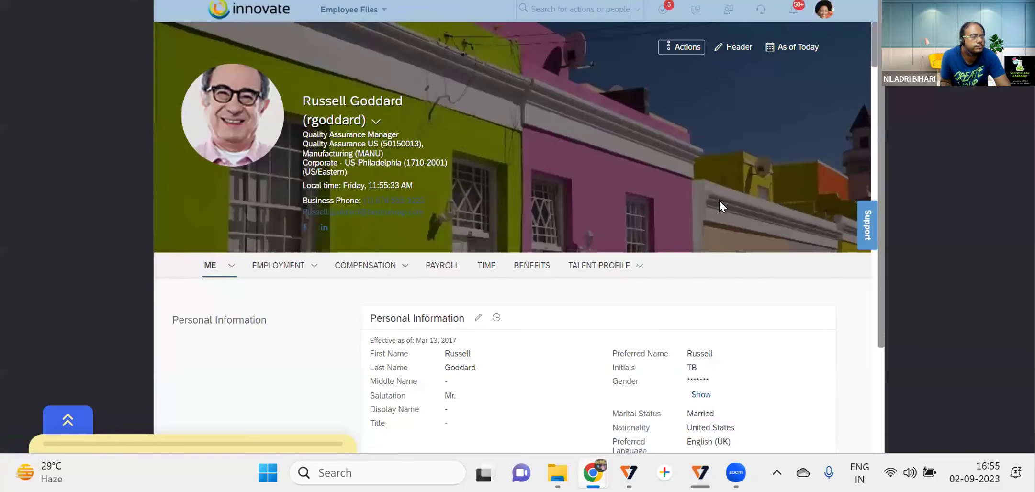
{"action": "scroll", "coordinate": [720, 199], "scroll_direction": "down", "scroll_amount": 12}
{"action": "scroll", "coordinate": [719, 200], "scroll_direction": "down", "scroll_amount": 6}
{"action": "scroll", "coordinate": [720, 201], "scroll_direction": "down", "scroll_amount": 3}
{"action": "scroll", "coordinate": [720, 201], "scroll_direction": "up", "scroll_amount": 10}
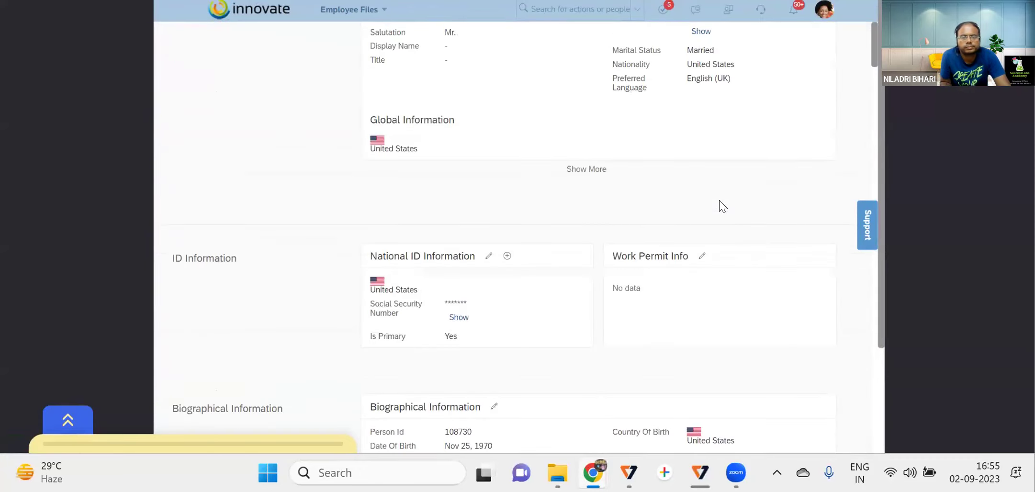
{"action": "scroll", "coordinate": [719, 200], "scroll_direction": "down", "scroll_amount": 5}
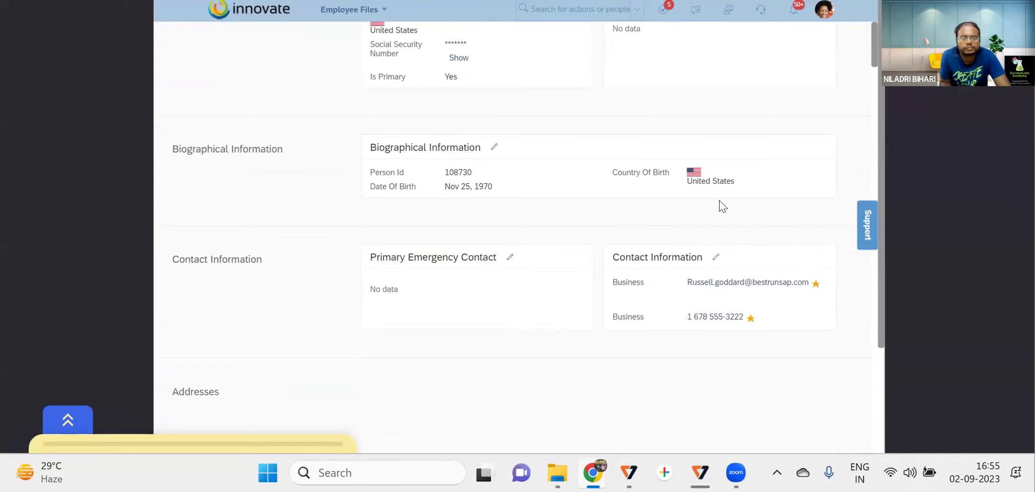
{"action": "scroll", "coordinate": [719, 200], "scroll_direction": "up", "scroll_amount": 10}
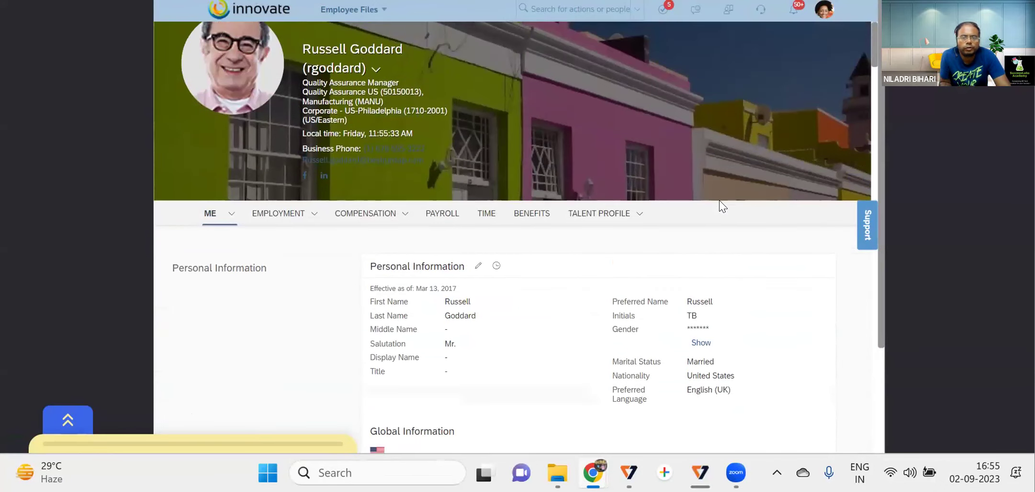
{"action": "scroll", "coordinate": [720, 200], "scroll_direction": "up", "scroll_amount": 1}
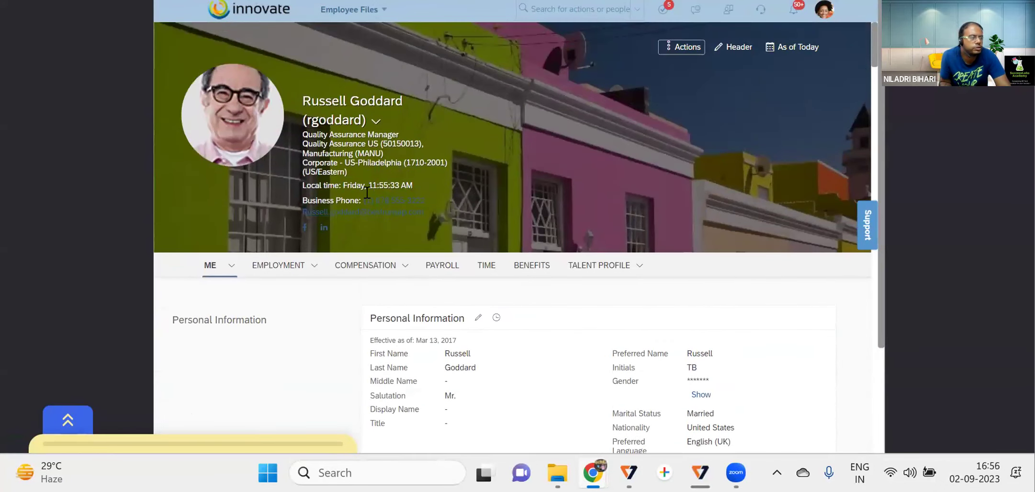
- Scroll down to the bottom of the profile sections, then back up toward Personal Information
{"action": "scroll", "coordinate": [309, 291], "scroll_direction": "down", "scroll_amount": 2}
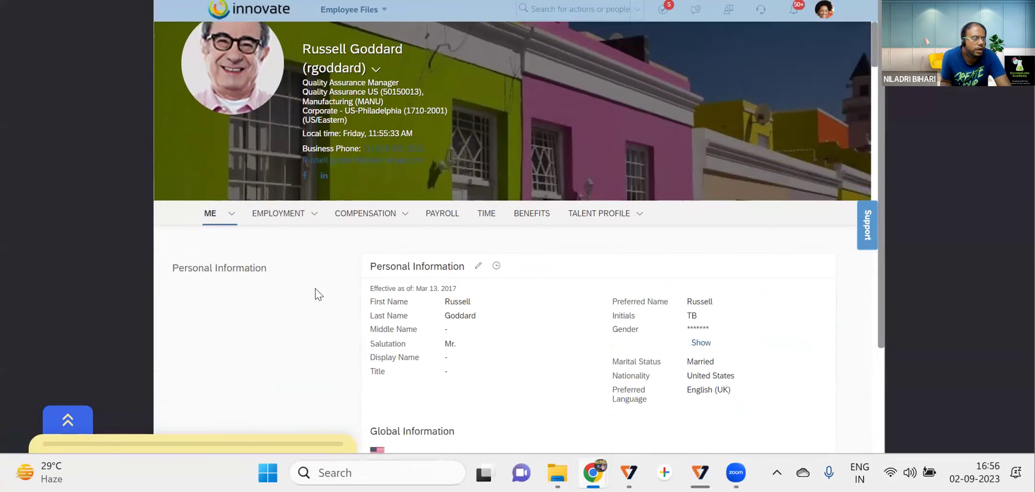
{"action": "scroll", "coordinate": [319, 288], "scroll_direction": "down", "scroll_amount": 8}
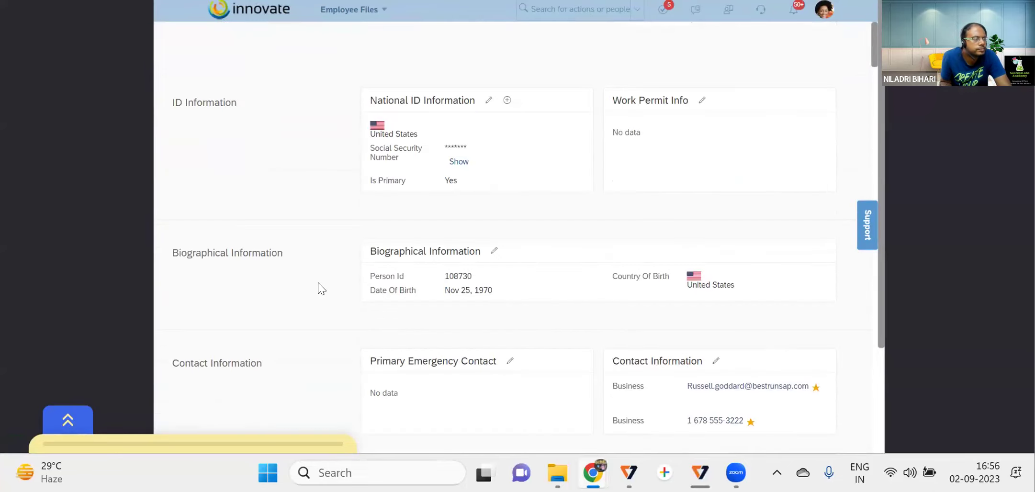
{"action": "scroll", "coordinate": [319, 282], "scroll_direction": "down", "scroll_amount": 4}
{"action": "scroll", "coordinate": [417, 282], "scroll_direction": "down", "scroll_amount": 5}
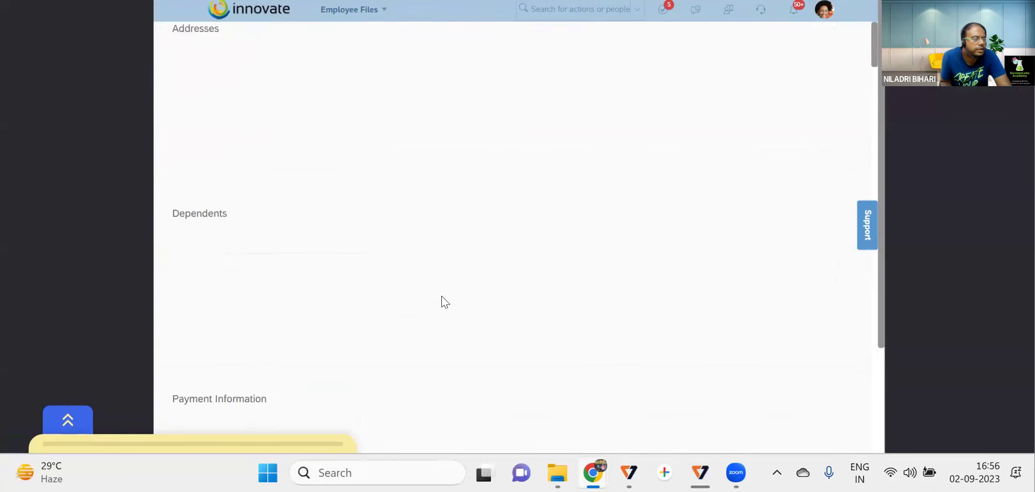
{"action": "scroll", "coordinate": [436, 307], "scroll_direction": "down", "scroll_amount": 5}
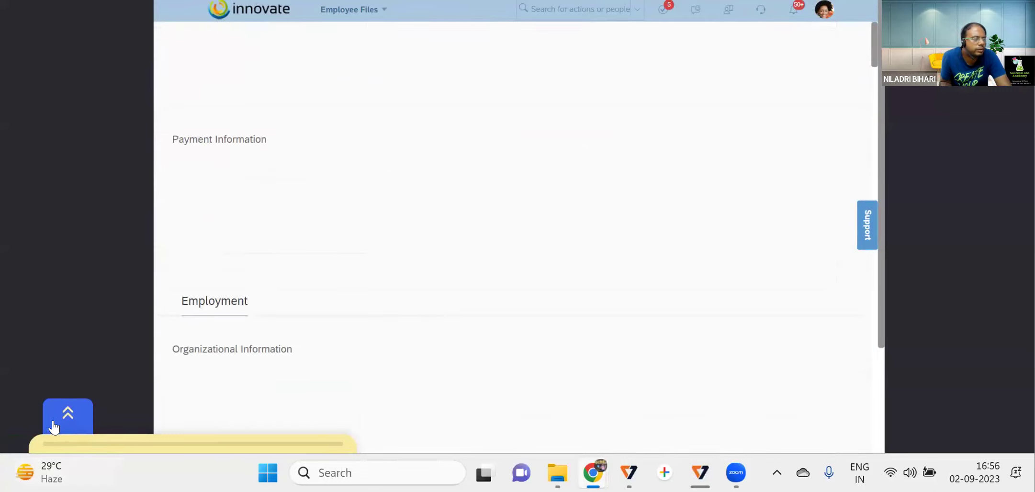
{"action": "scroll", "coordinate": [447, 285], "scroll_direction": "down", "scroll_amount": 4}
{"action": "left_click_drag", "start_coordinate": [874, 47], "coordinate": [846, 467]}
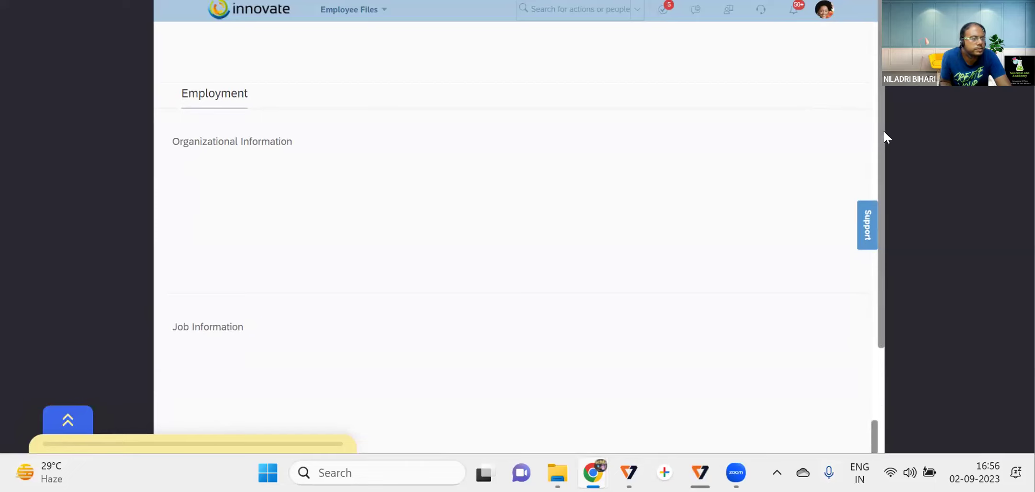
{"action": "scroll", "coordinate": [878, 224], "scroll_direction": "down", "scroll_amount": 3}
{"action": "scroll", "coordinate": [641, 249], "scroll_direction": "up", "scroll_amount": 10}
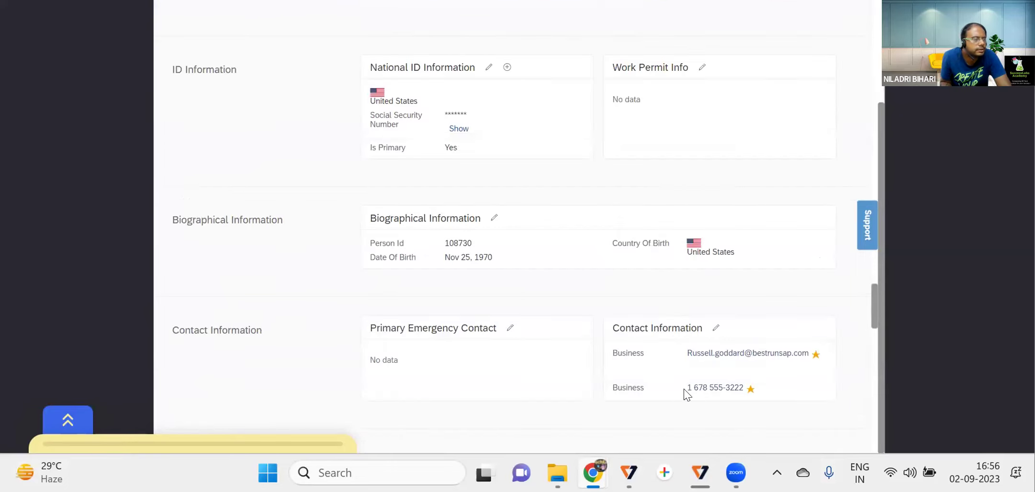
{"action": "double_click", "coordinate": [488, 330]}
{"action": "left_click", "coordinate": [498, 239]}
{"action": "scroll", "coordinate": [497, 236], "scroll_direction": "up", "scroll_amount": 10}
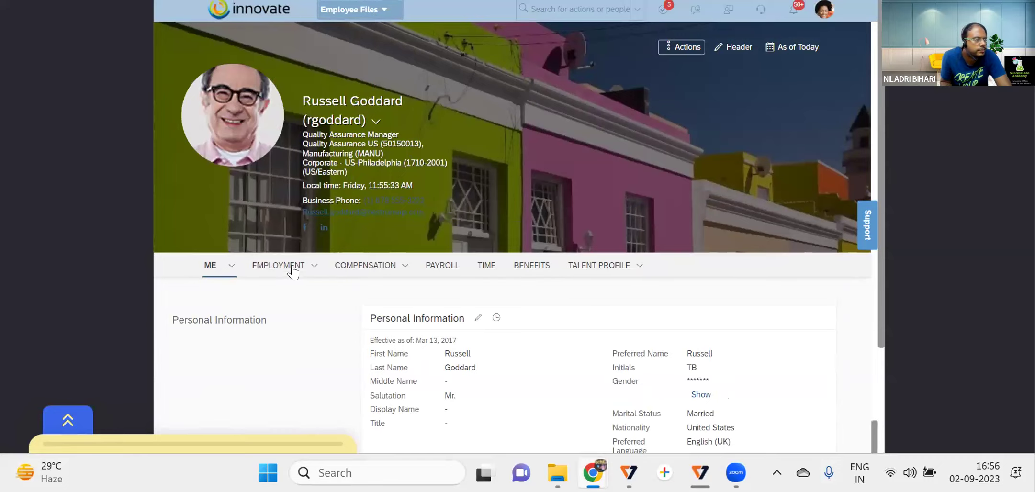
- Highlight the employee's US location and review the nearby profile sections
{"action": "double_click", "coordinate": [349, 162]}
{"action": "scroll", "coordinate": [649, 138], "scroll_direction": "down", "scroll_amount": 5}
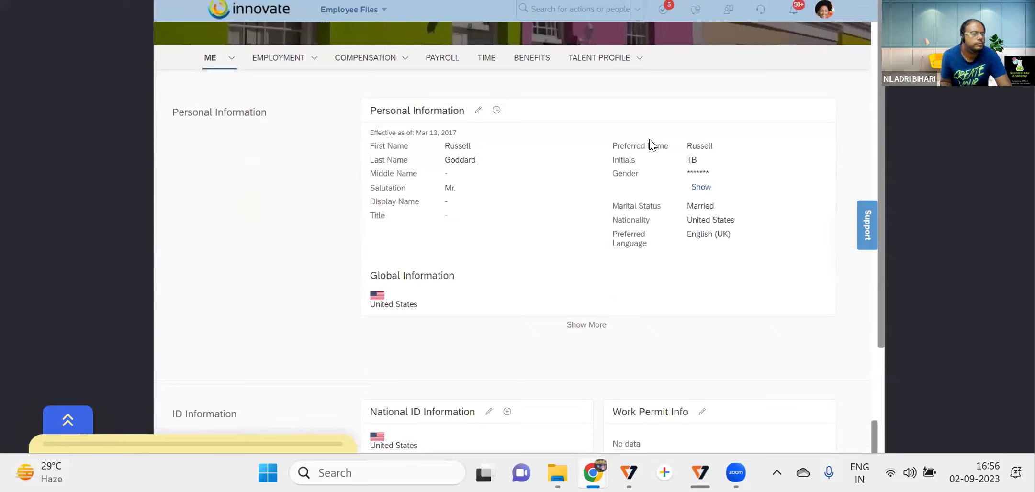
{"action": "scroll", "coordinate": [661, 265], "scroll_direction": "down", "scroll_amount": 3}
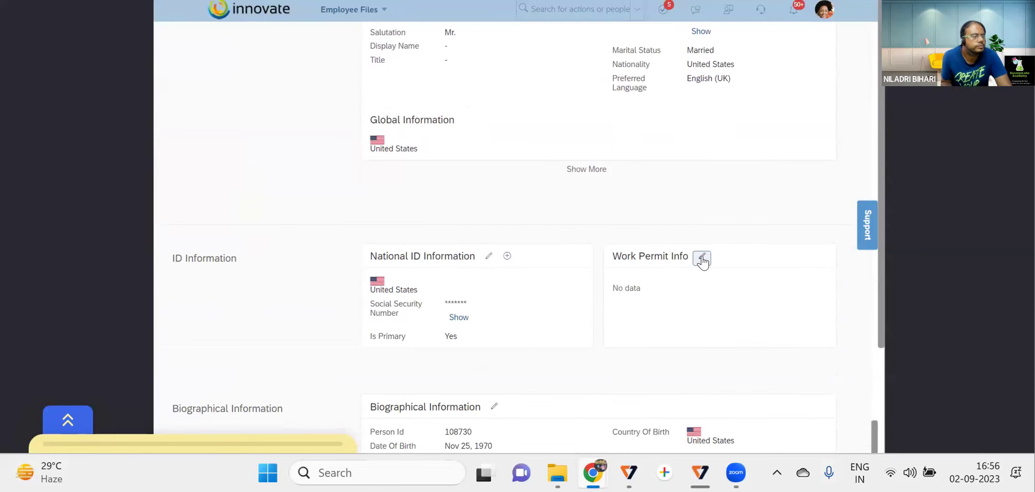
{"action": "scroll", "coordinate": [661, 290], "scroll_direction": "up", "scroll_amount": 7}
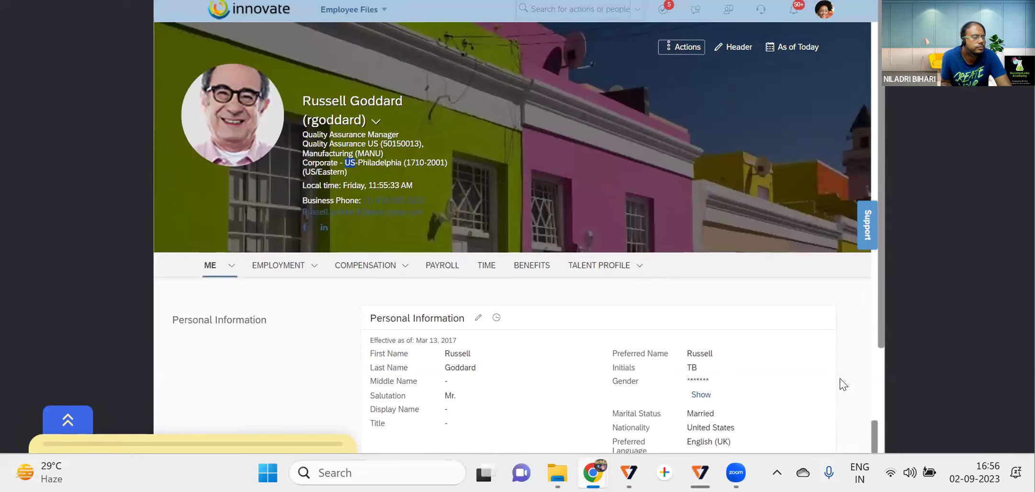
{"action": "scroll", "coordinate": [865, 362], "scroll_direction": "down", "scroll_amount": 3}
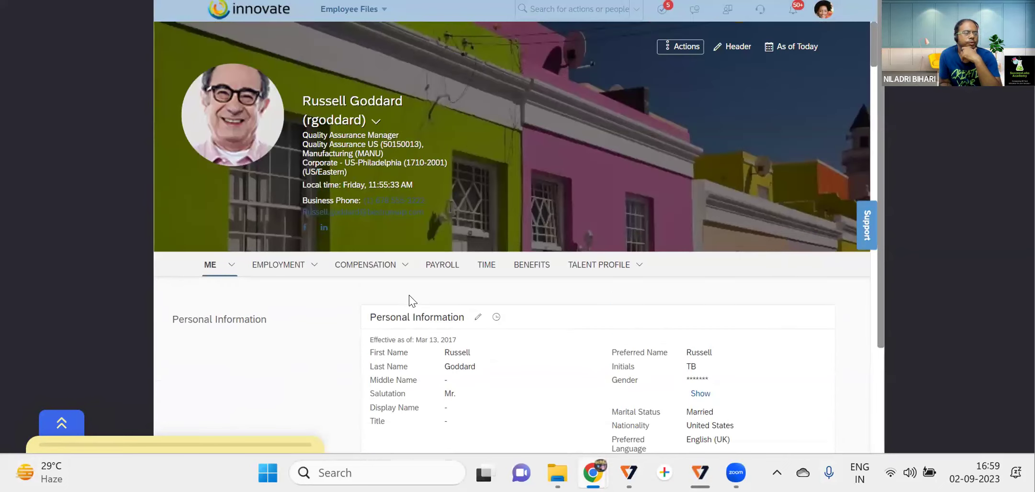
- Scroll through the remaining profile sections, then switch to the Notion HR use-case list
{"action": "scroll", "coordinate": [443, 291], "scroll_direction": "down", "scroll_amount": 5}
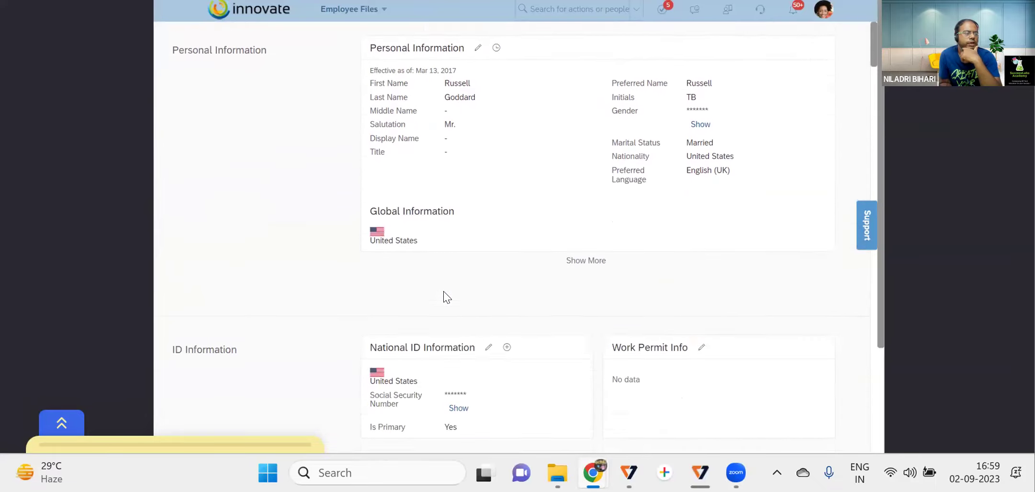
{"action": "scroll", "coordinate": [443, 291], "scroll_direction": "down", "scroll_amount": 5}
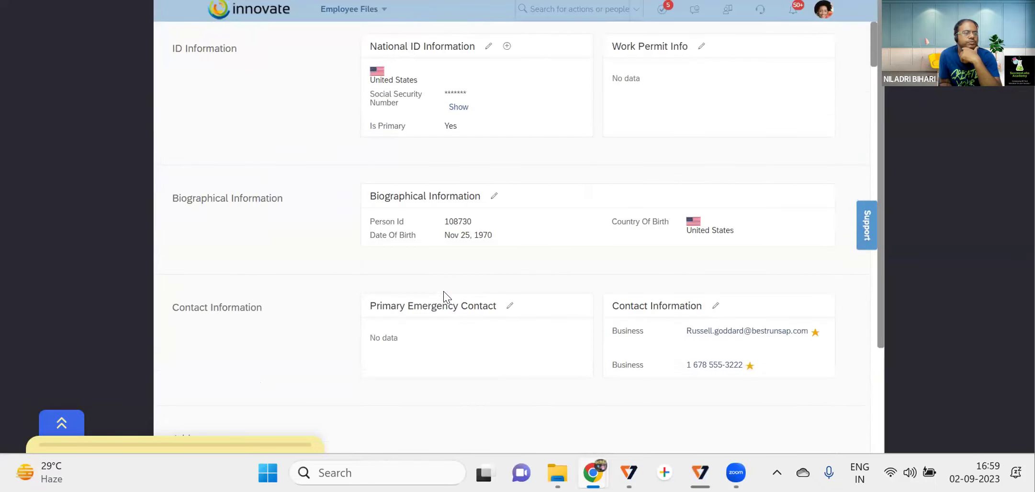
{"action": "scroll", "coordinate": [444, 291], "scroll_direction": "down", "scroll_amount": 1}
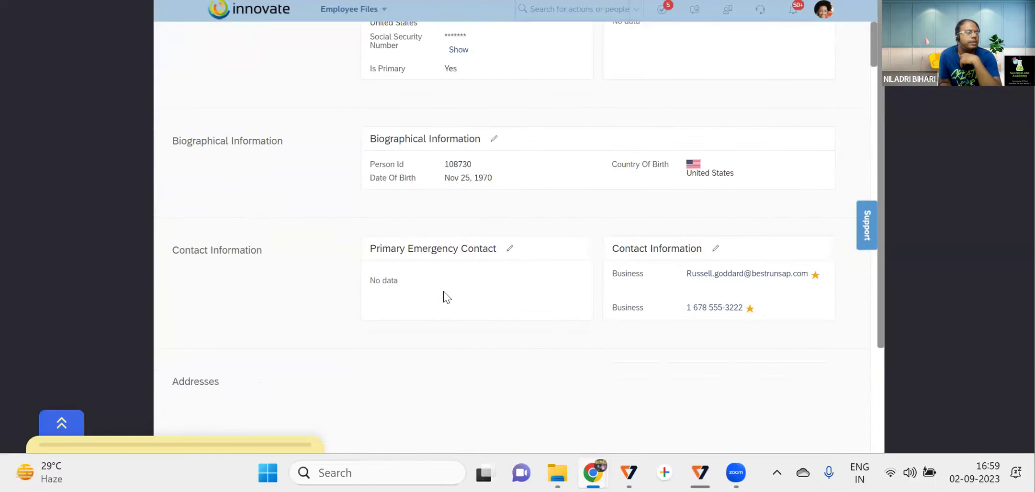
{"action": "scroll", "coordinate": [444, 292], "scroll_direction": "up", "scroll_amount": 5}
{"action": "scroll", "coordinate": [443, 291], "scroll_direction": "up", "scroll_amount": 5}
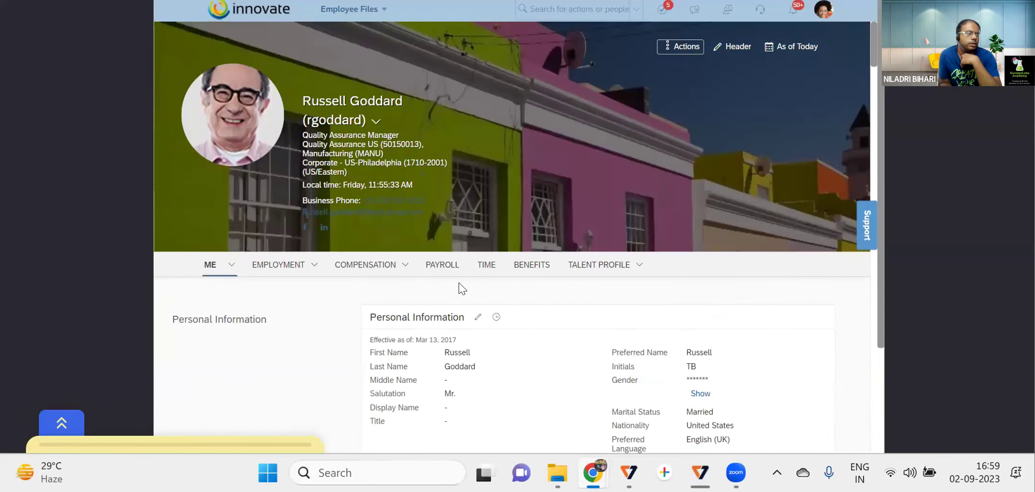
{"action": "scroll", "coordinate": [459, 282], "scroll_direction": "down", "scroll_amount": 3}
{"action": "scroll", "coordinate": [460, 282], "scroll_direction": "up", "scroll_amount": 4}
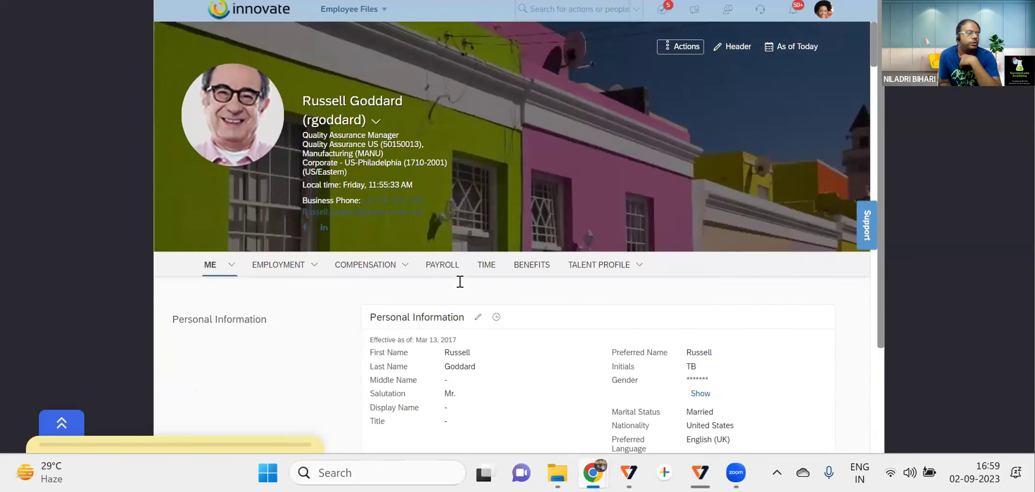
{"action": "scroll", "coordinate": [460, 282], "scroll_direction": "down", "scroll_amount": 1}
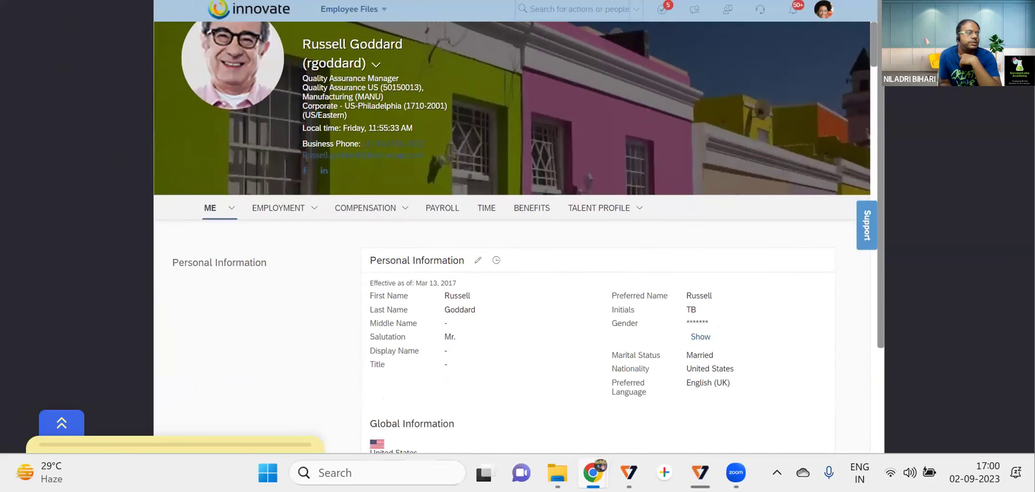
{"action": "key", "text": "alt+Tab"}
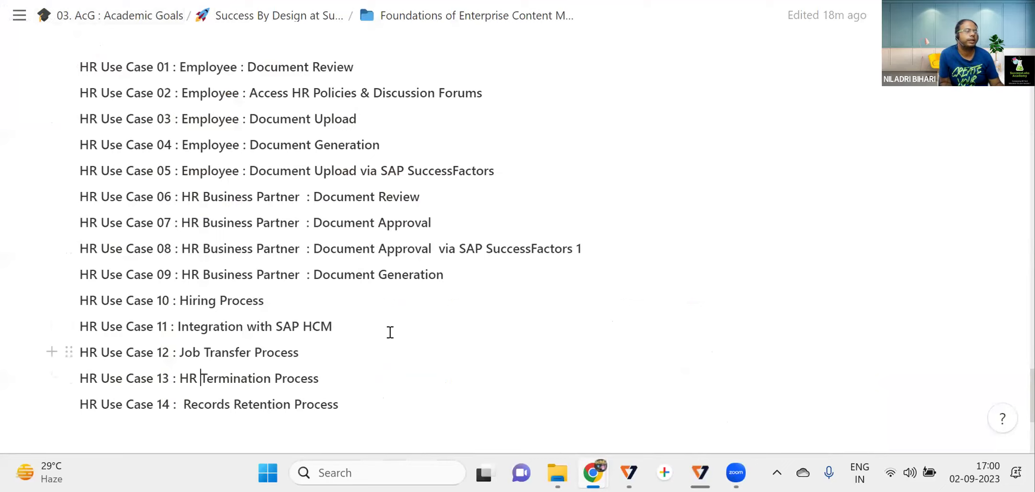
{"action": "scroll", "coordinate": [392, 330], "scroll_direction": "down", "scroll_amount": 3}
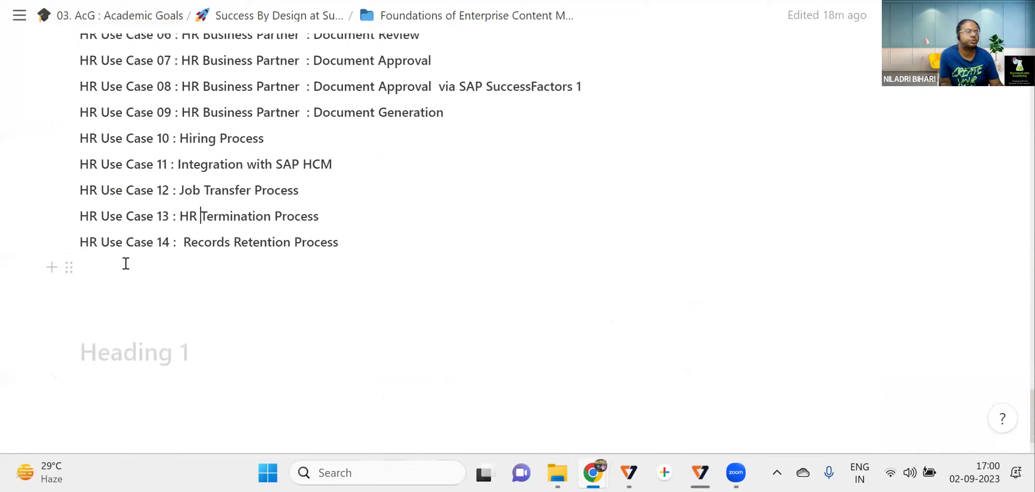